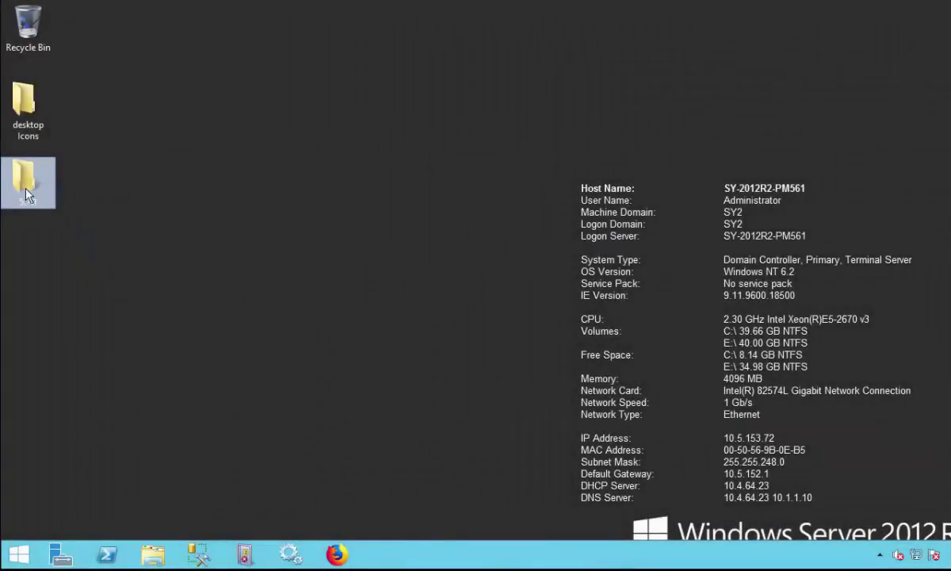
# Open the 5.7.1 installer folder from the desktop.
pyautogui.doubleClick(26, 190)
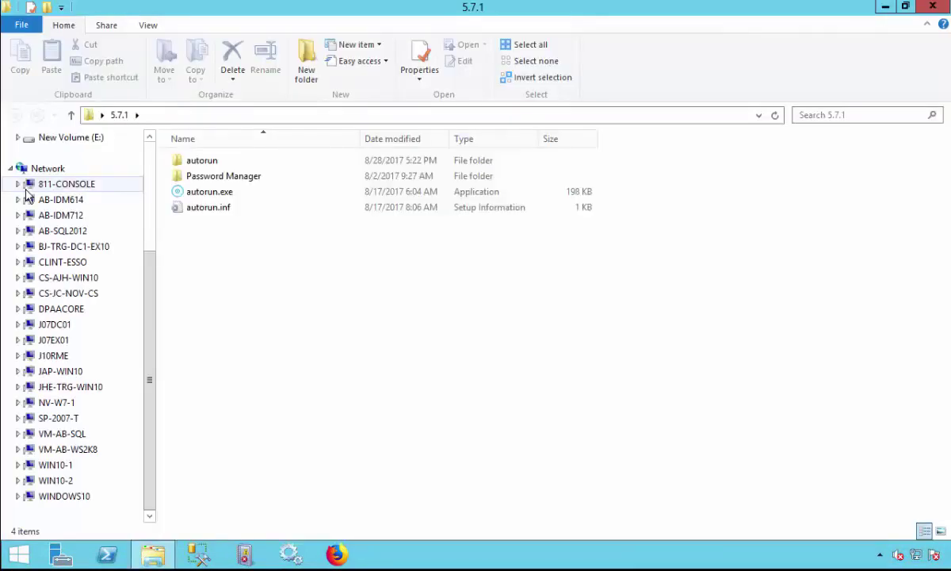
# Run autorun.exe as administrator and show the launcher's Setup list of editions.
pyautogui.rightClick(203, 198)
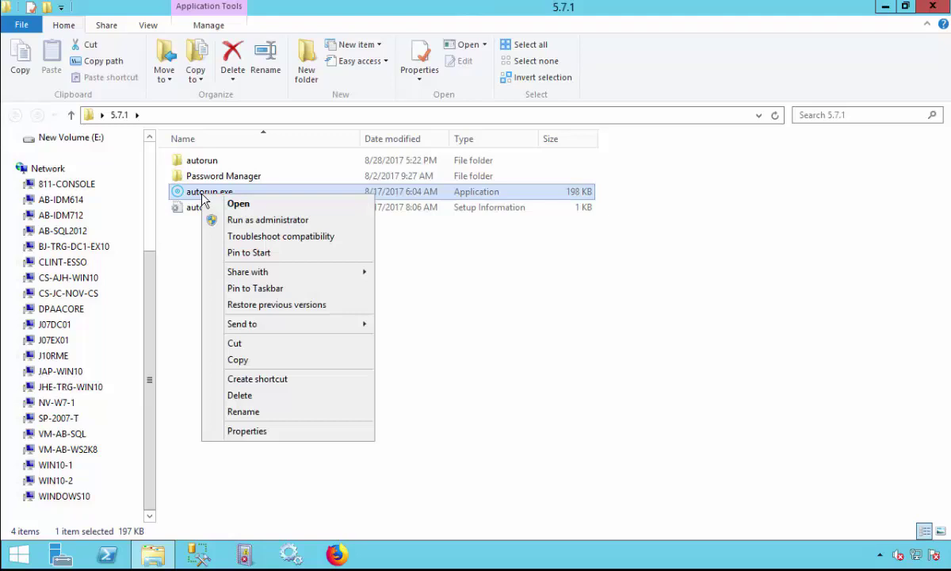
pyautogui.click(250, 222)
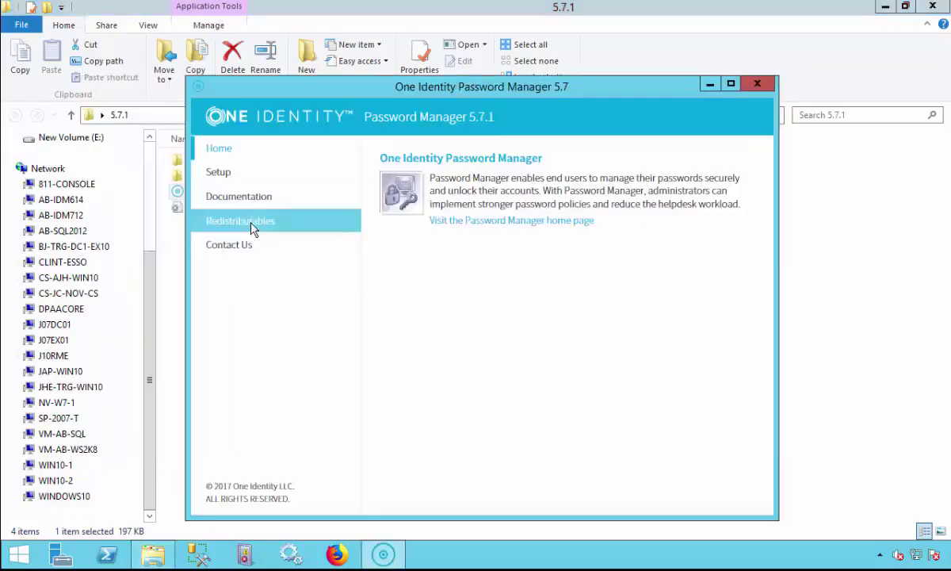
pyautogui.click(242, 181)
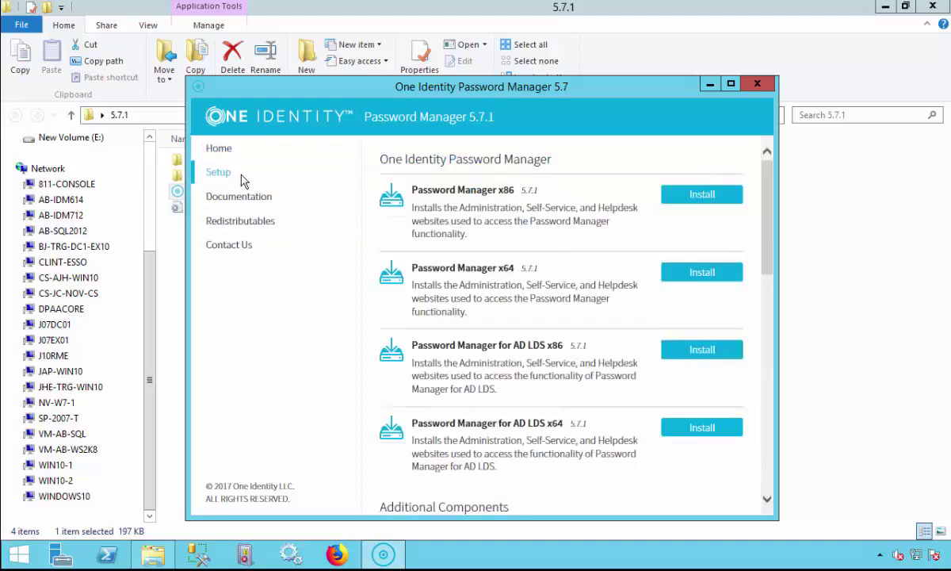
# Start the Password Manager x64 installer and accept the license agreement.
pyautogui.click(717, 281)
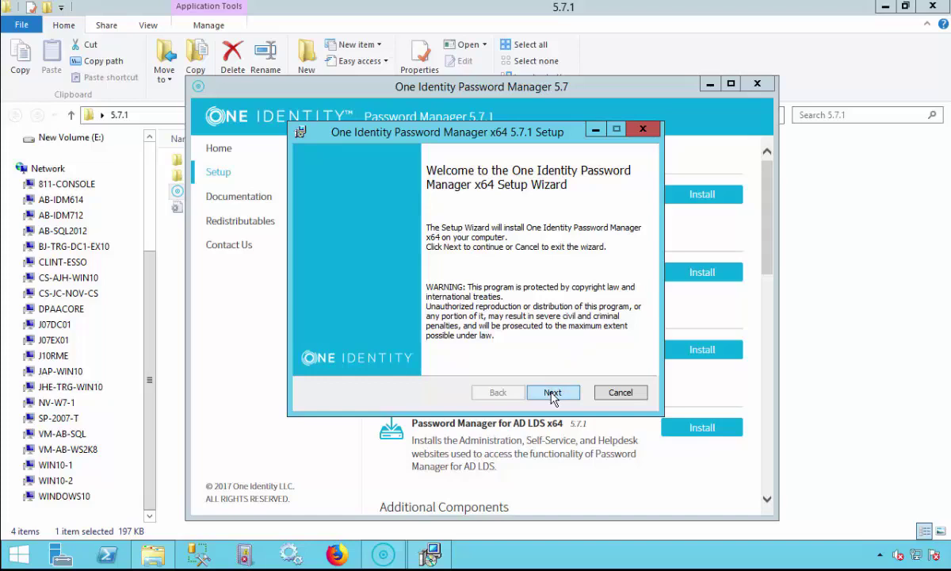
pyautogui.click(552, 395)
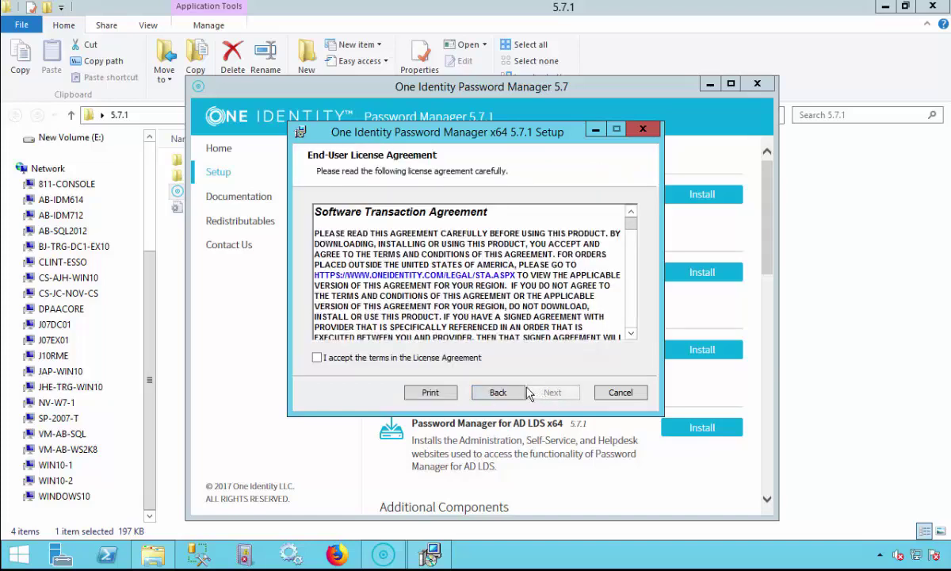
pyautogui.click(318, 358)
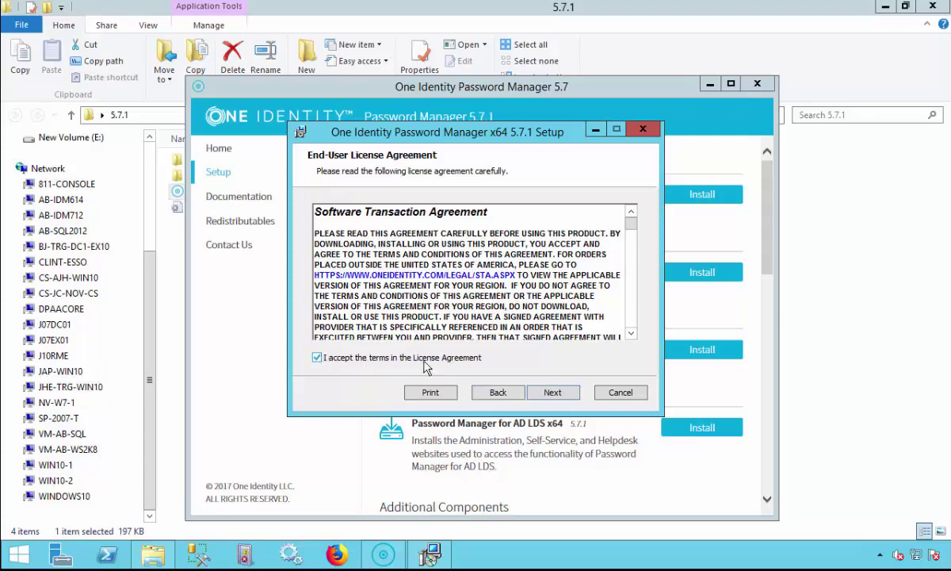
pyautogui.click(546, 396)
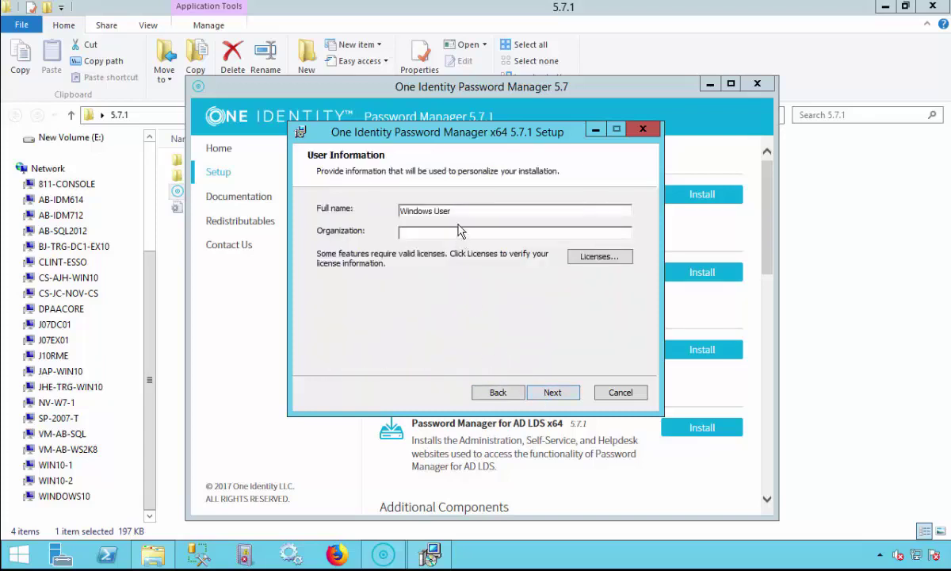
# Enter full name 'test user' and organization 'test org', review licenses, and keep Full Installation.
pyautogui.moveTo(451, 211); pyautogui.dragTo(392, 212)
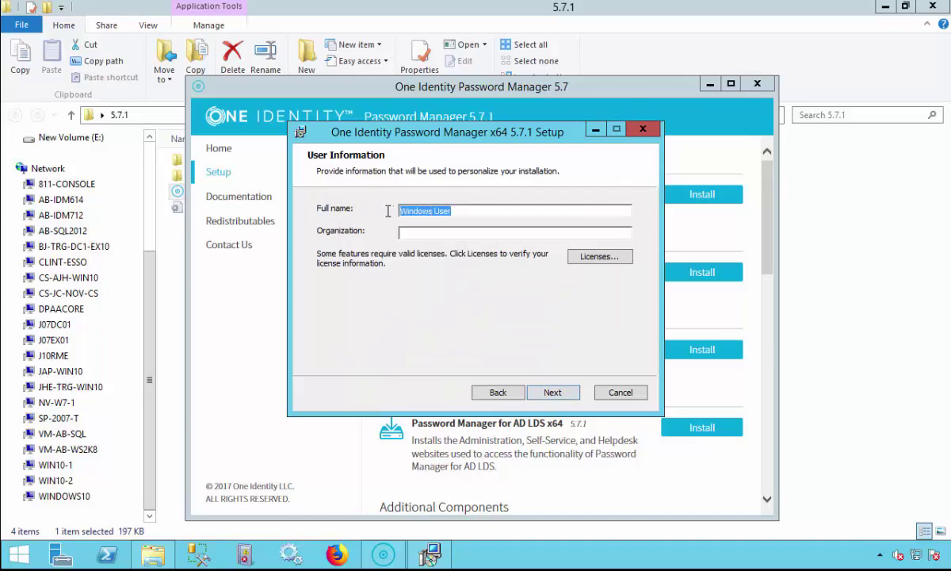
pyautogui.write('test')
pyautogui.write(' user')
pyautogui.write('test')
pyautogui.write(' or')
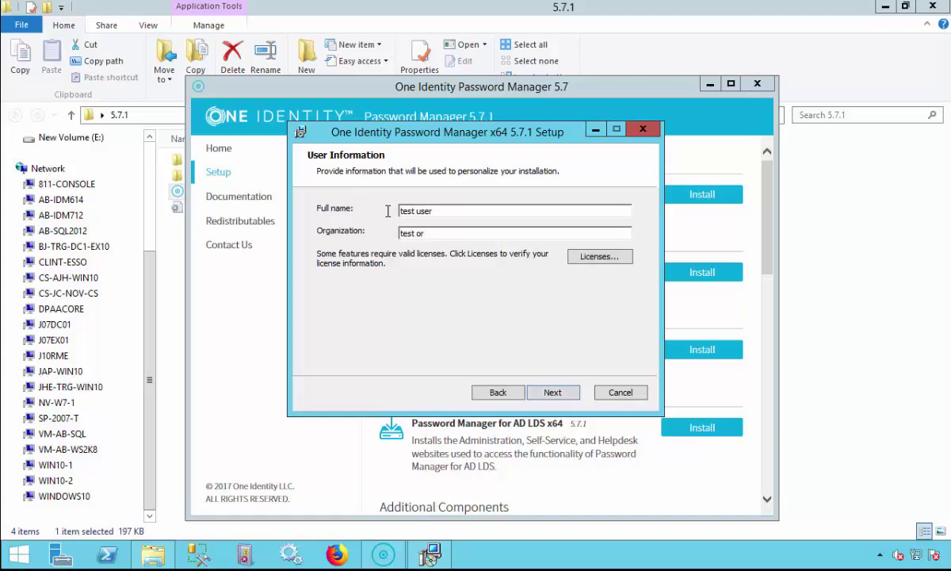
pyautogui.write('g')
pyautogui.click(596, 257)
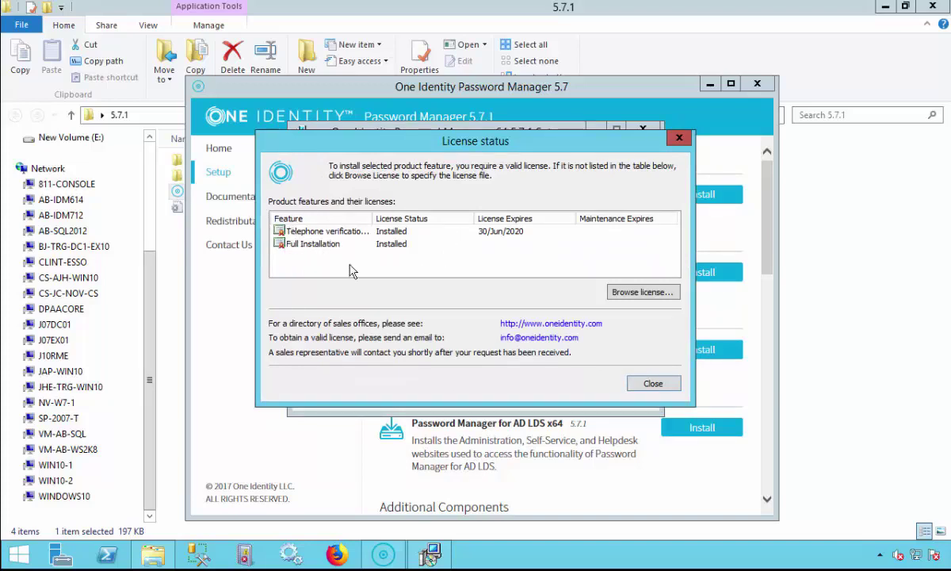
pyautogui.click(654, 385)
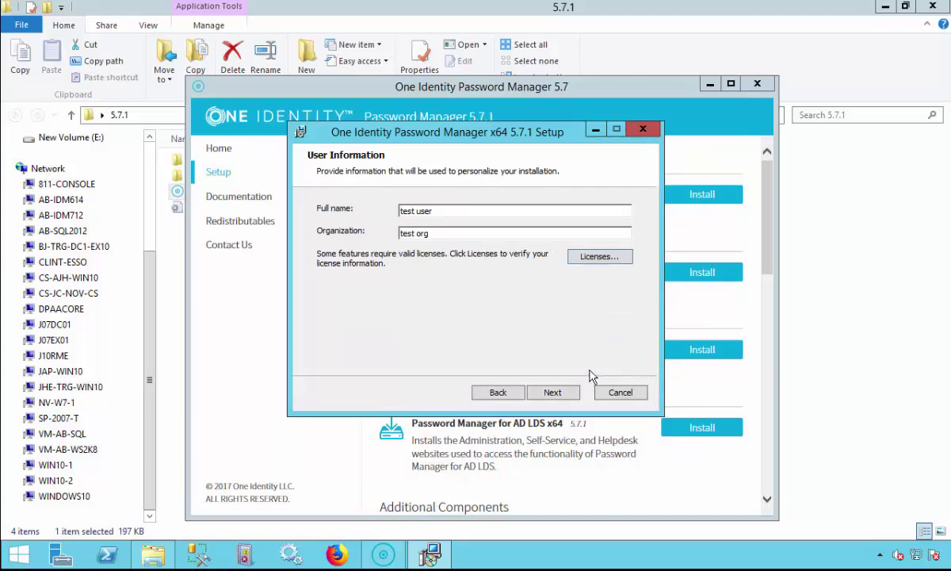
pyautogui.click(552, 394)
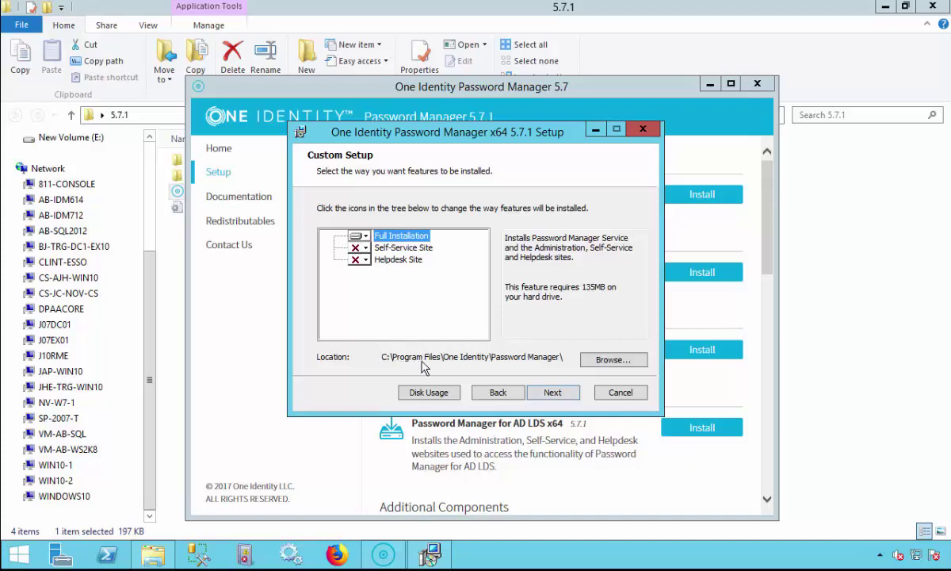
pyautogui.click(558, 393)
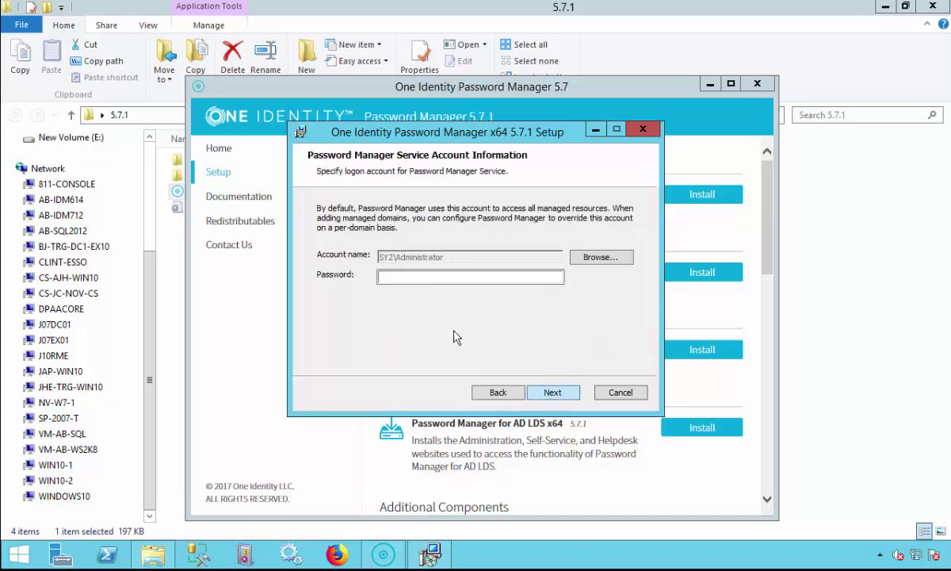
# Set the domain Administrator as the service account and enter its password.
pyautogui.click(602, 257)
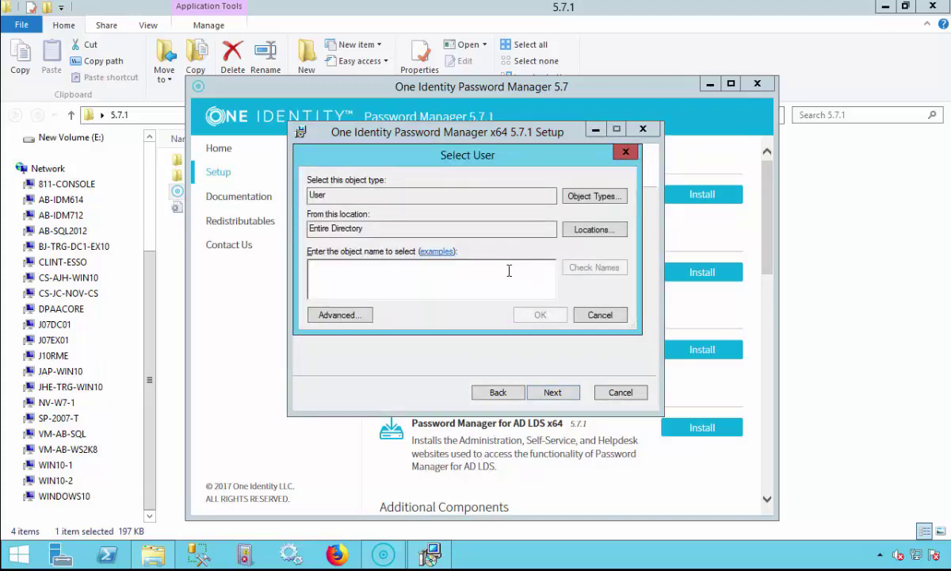
pyautogui.write('Ad')
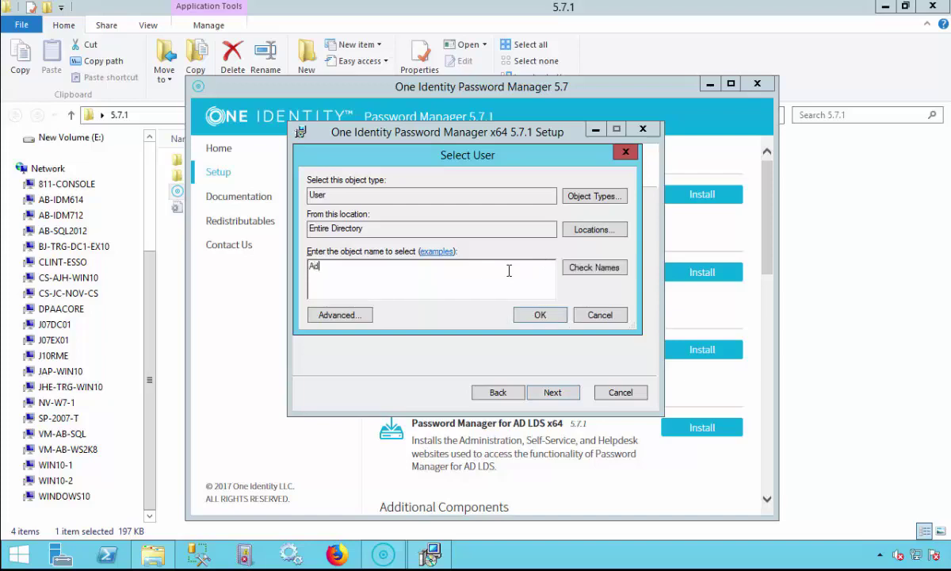
pyautogui.write('min')
pyautogui.click(596, 269)
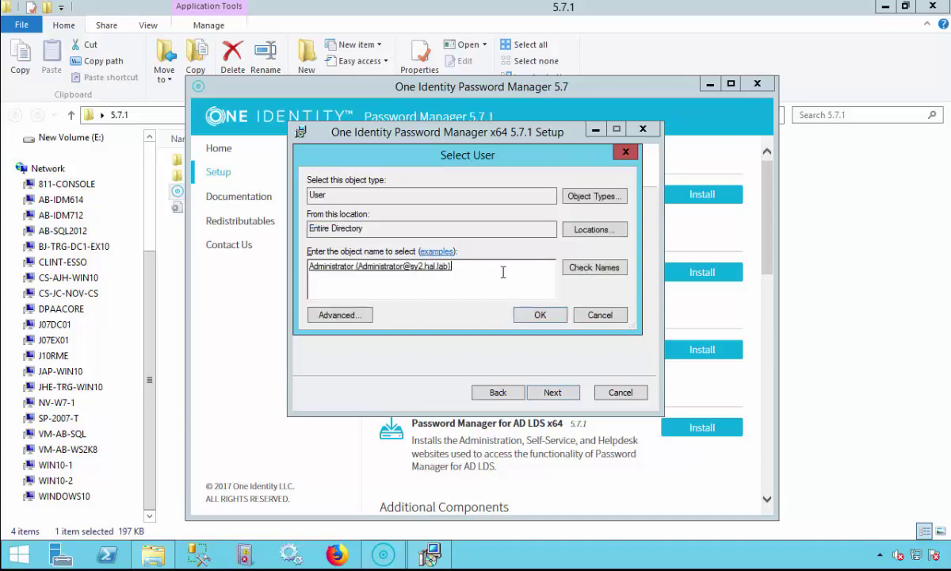
pyautogui.click(541, 315)
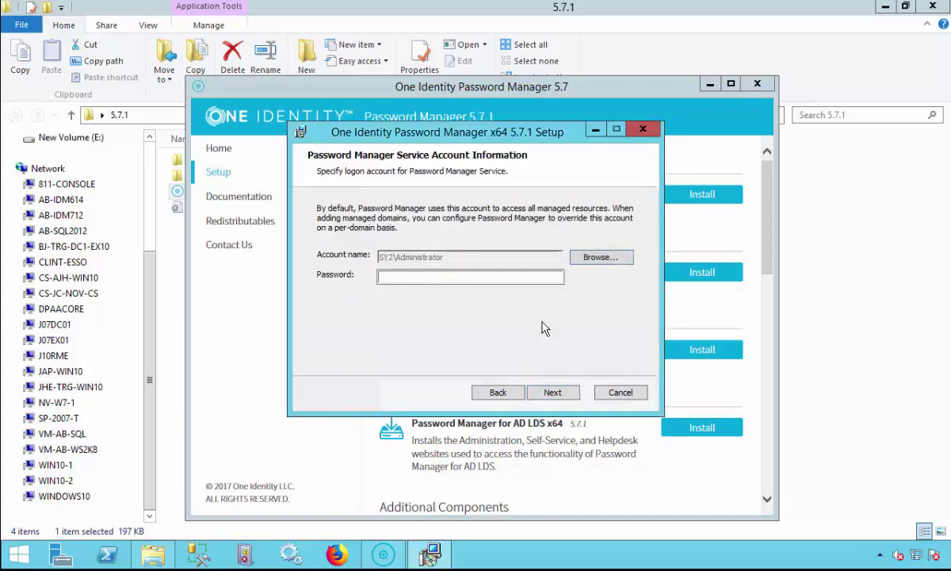
pyautogui.click(455, 279)
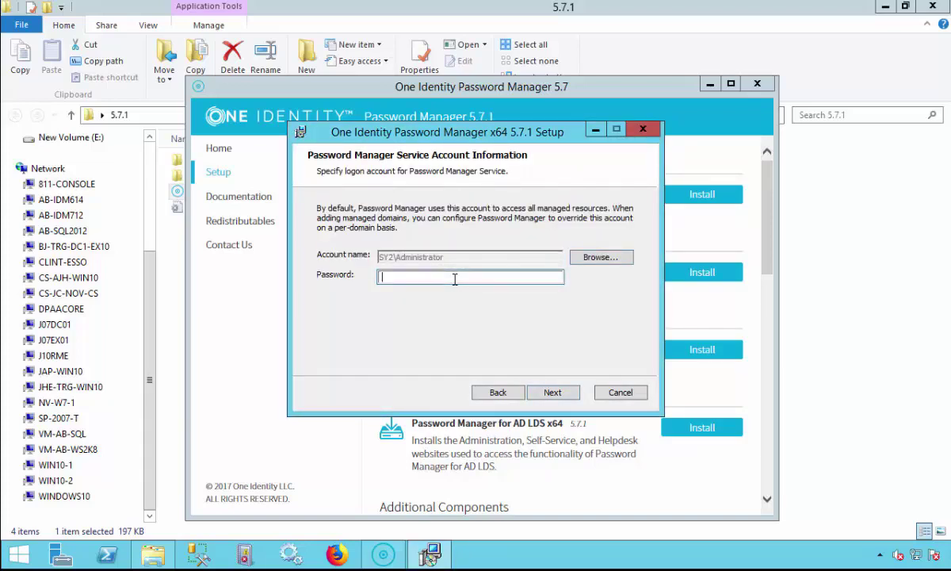
pyautogui.write('••••••••••••')
# Keep Default Web Site and enter the application pool account password.
pyautogui.click(555, 392)
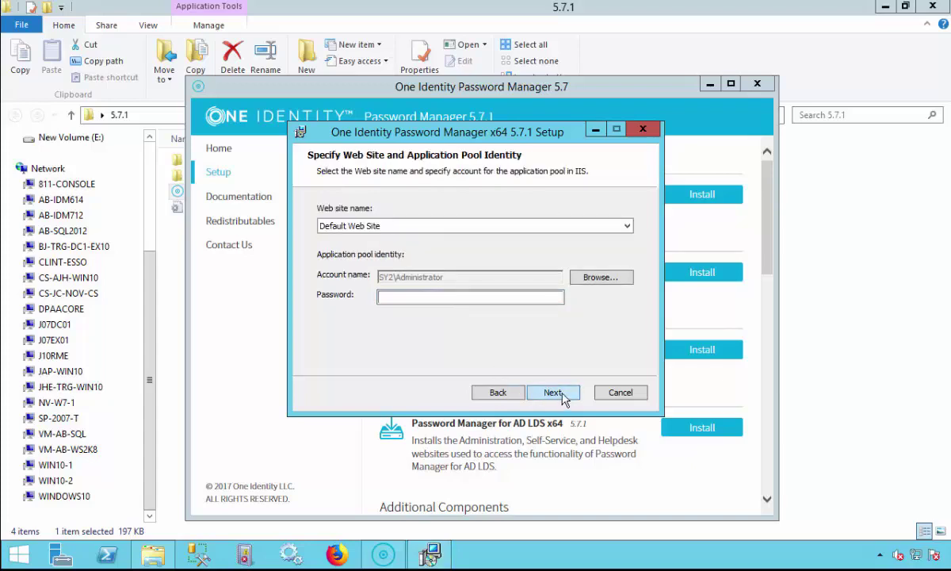
pyautogui.click(626, 228)
pyautogui.click(626, 227)
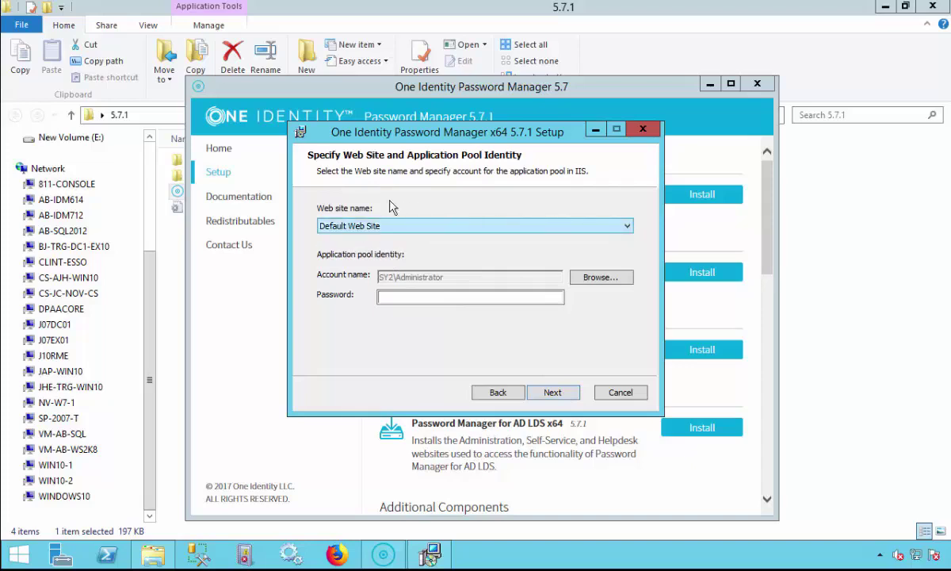
pyautogui.click(382, 297)
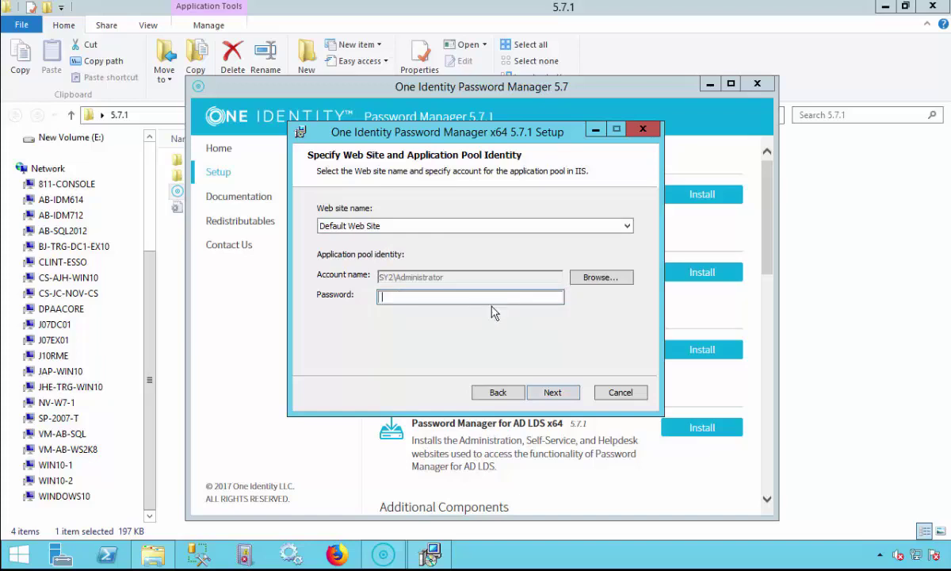
pyautogui.write('Passw0rd123')
# Install Password Manager x64, finish the wizard, and close the launcher.
pyautogui.click(542, 396)
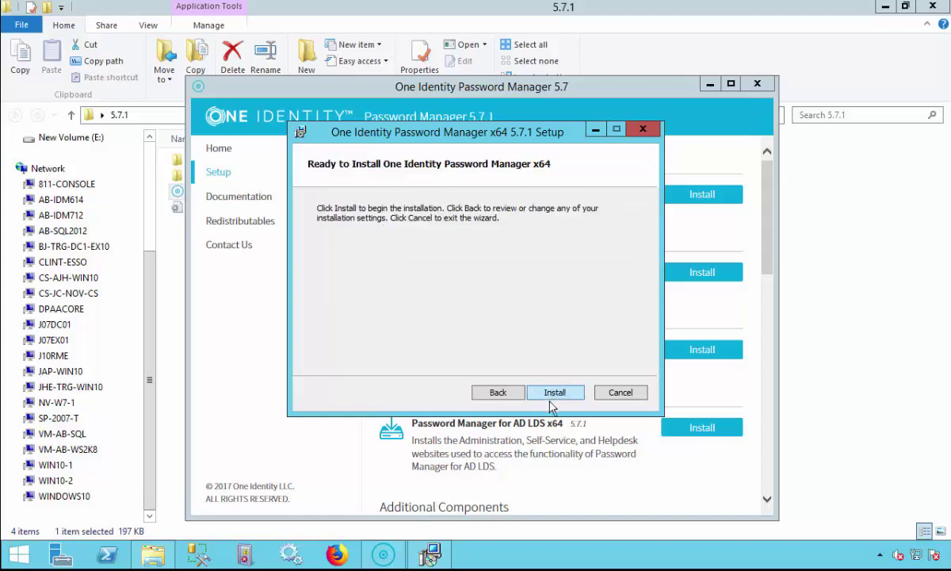
pyautogui.click(558, 394)
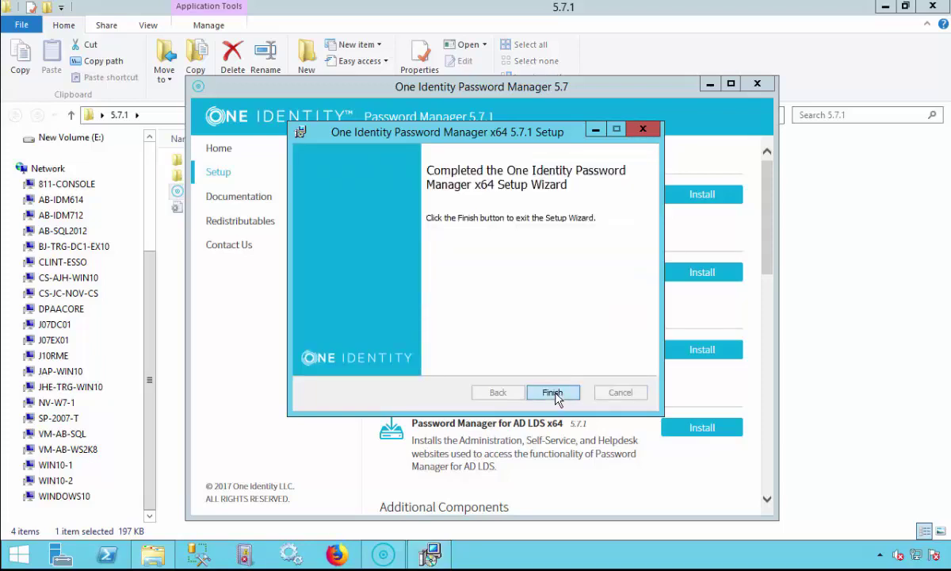
pyautogui.click(557, 399)
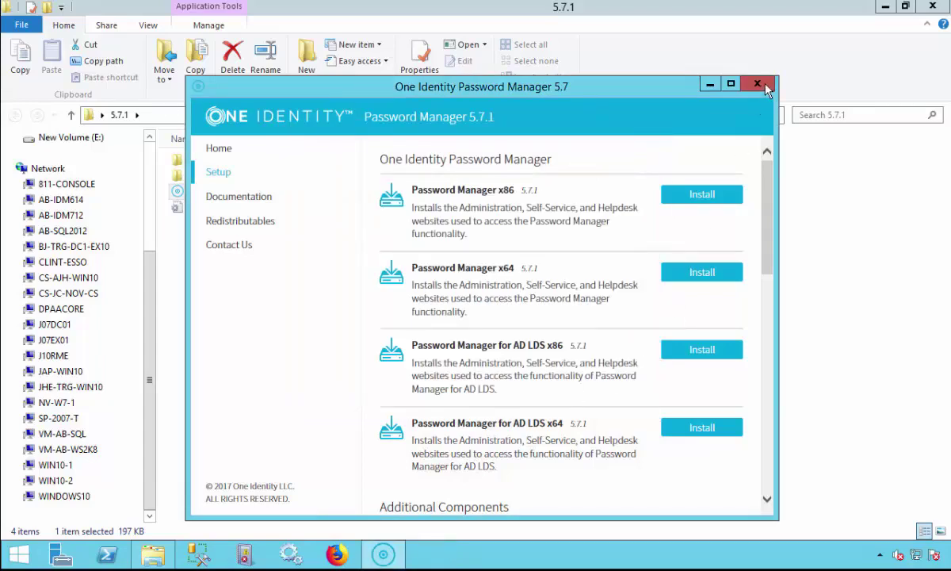
pyautogui.click(757, 83)
# Launch the Administration Site from Start and allow the Admin_url file to open.
pyautogui.click(885, 6)
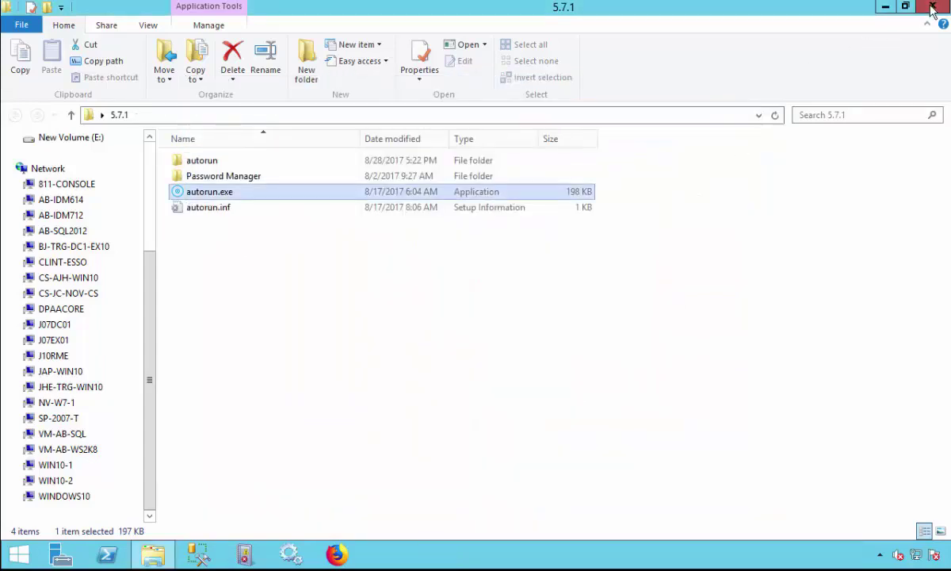
pyautogui.click(19, 553)
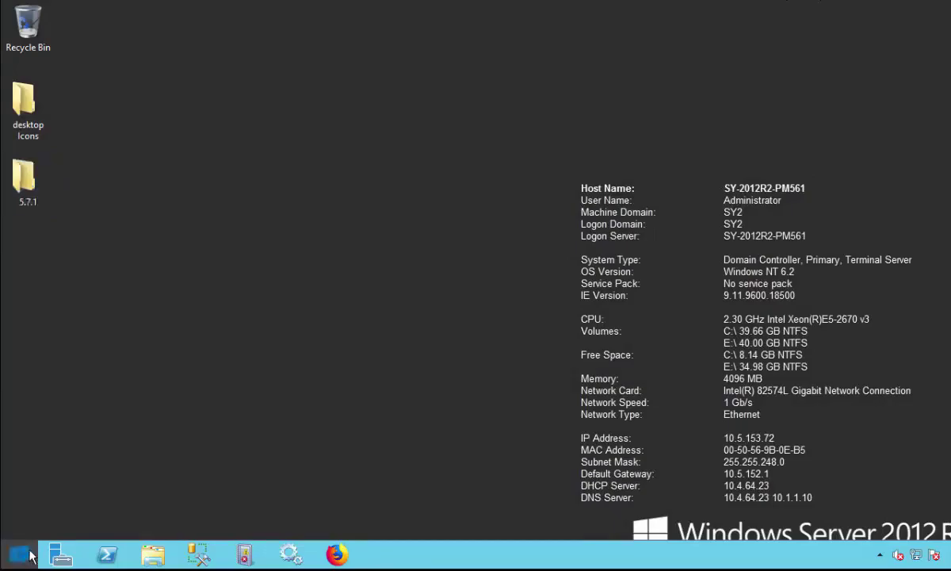
pyautogui.click(672, 191)
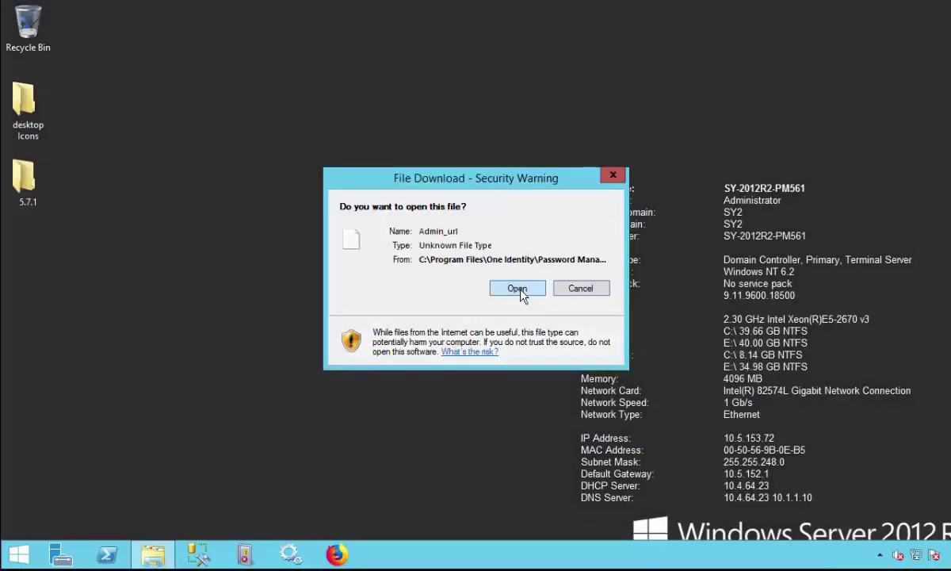
pyautogui.click(522, 294)
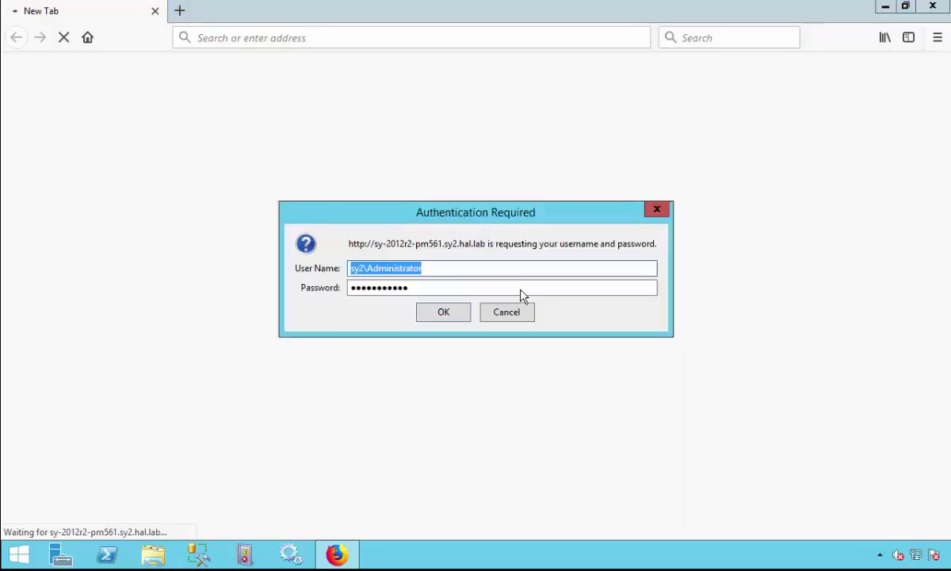
# Sign in and save Instance Initialization as Unique instance with the built-in certificate.
pyautogui.click(444, 312)
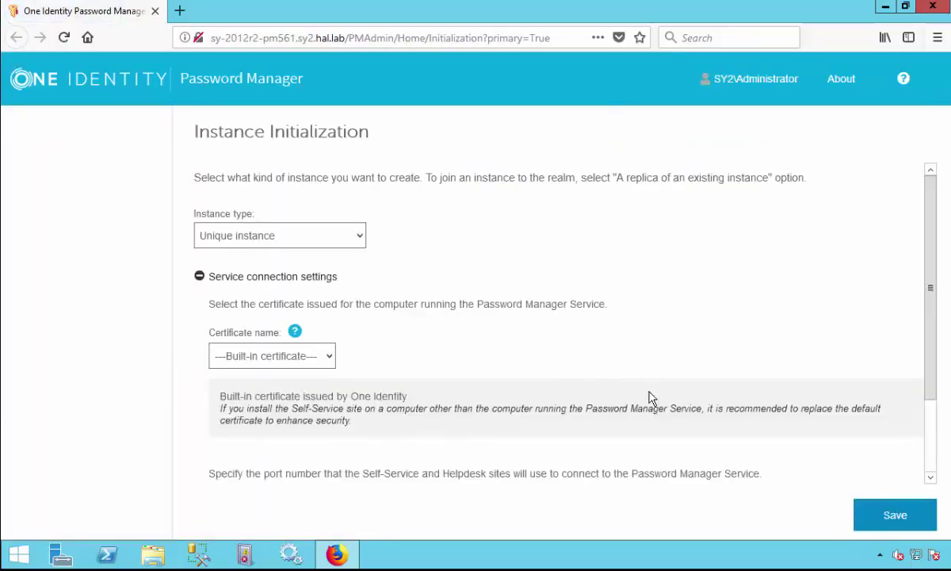
pyautogui.moveTo(927, 393); pyautogui.dragTo(926, 352)
pyautogui.click(897, 514)
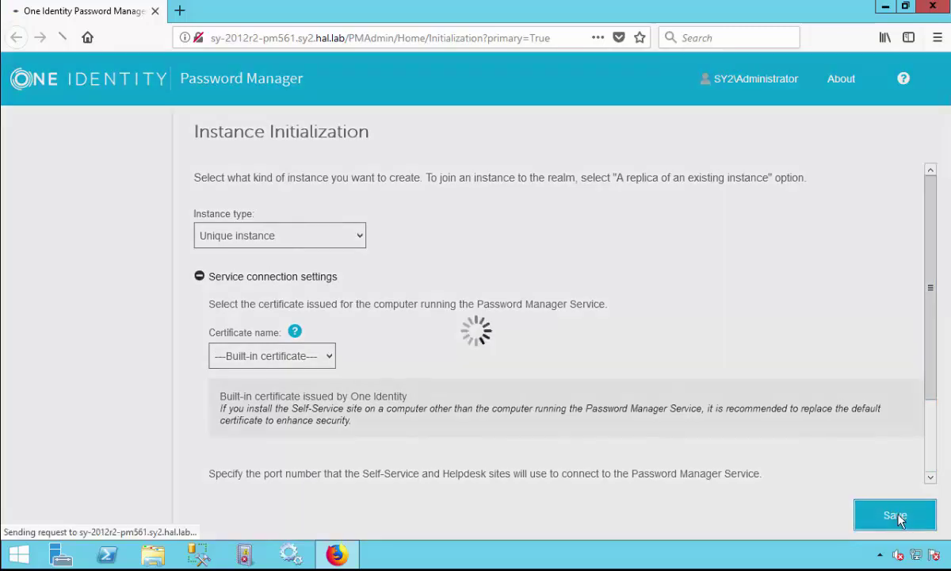